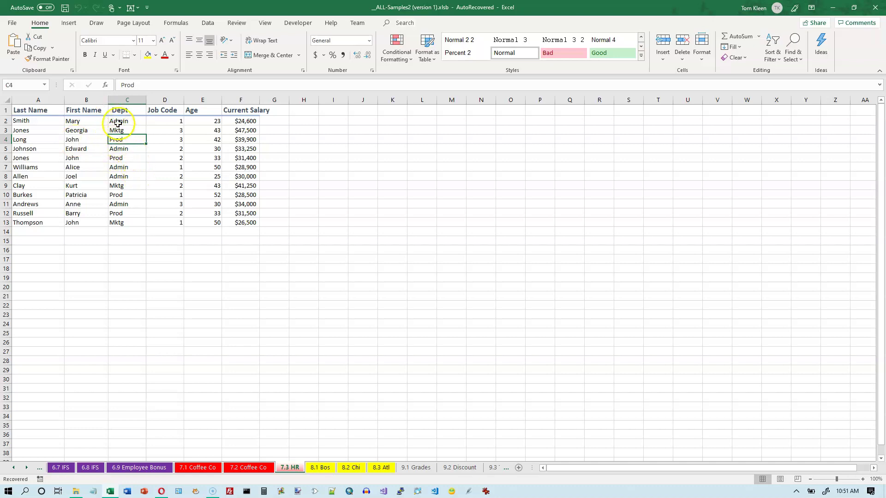
Step: Create a PivotTable from the employee data on a new worksheet, with Dept as rows and the sum of Current Salary as values
left_click(69, 23)
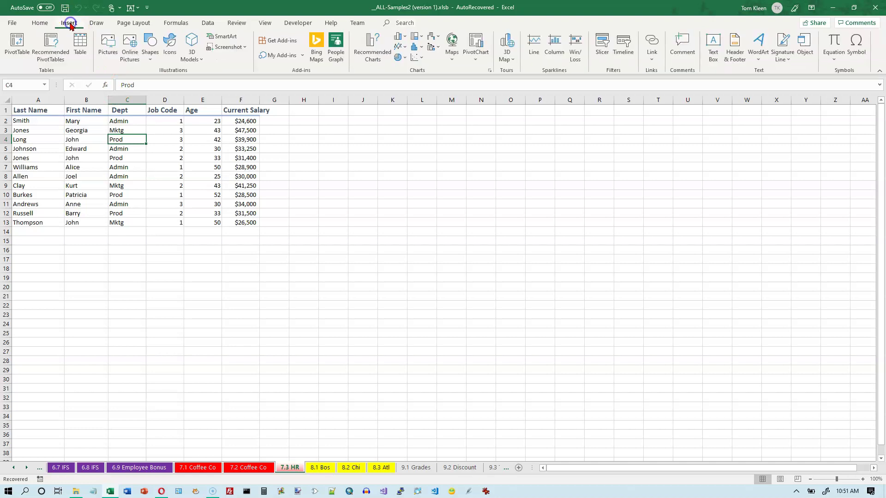
left_click(18, 44)
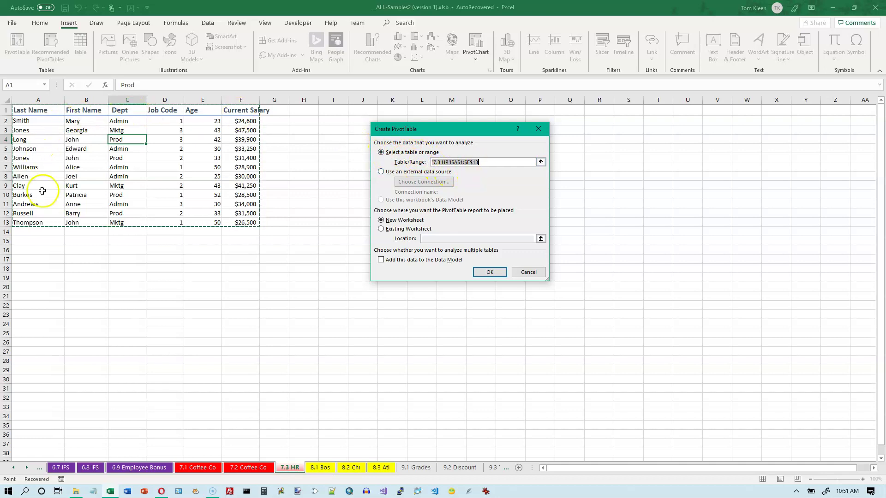
left_click(488, 272)
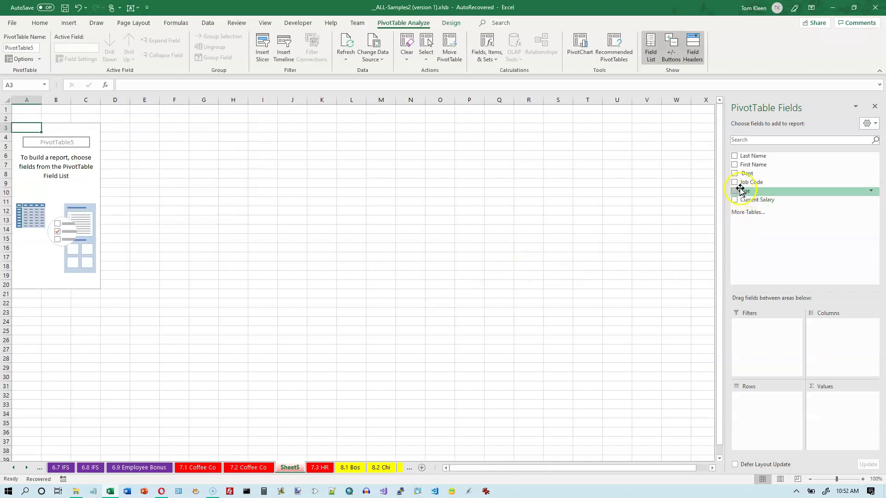
left_click(734, 174)
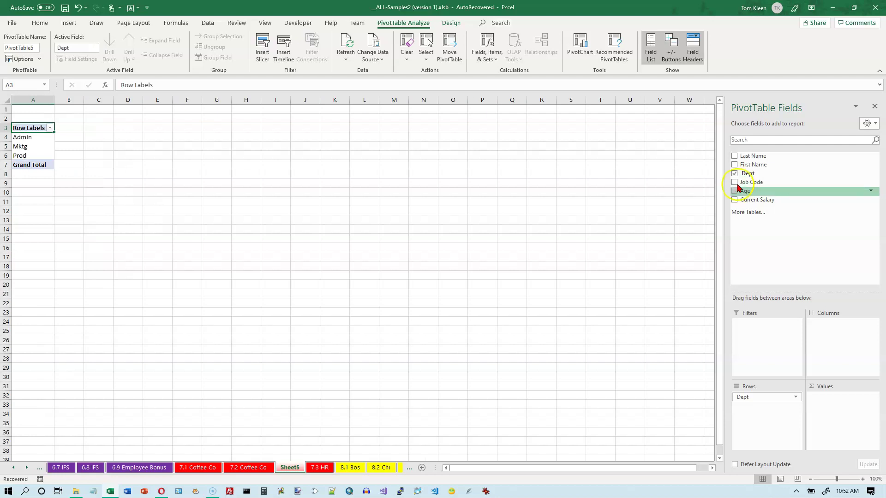
left_click(734, 200)
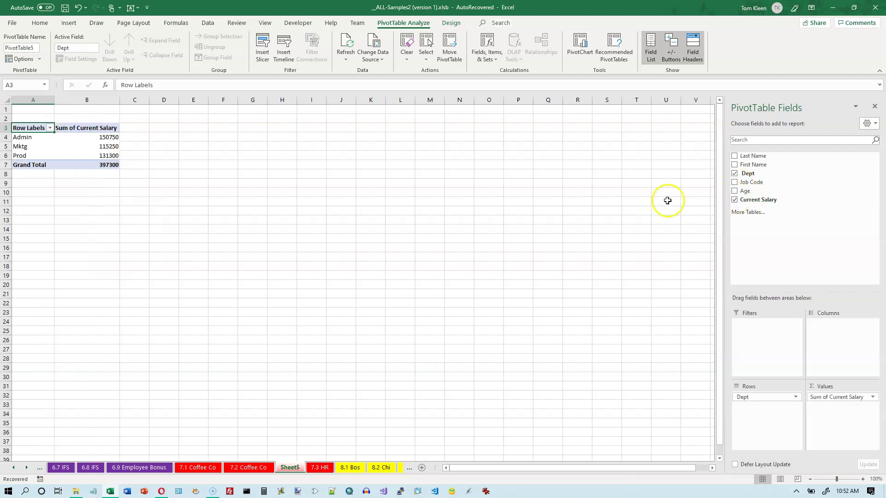
Step: Format column B with the salary sums in Accounting format with no decimal places
left_click(99, 102)
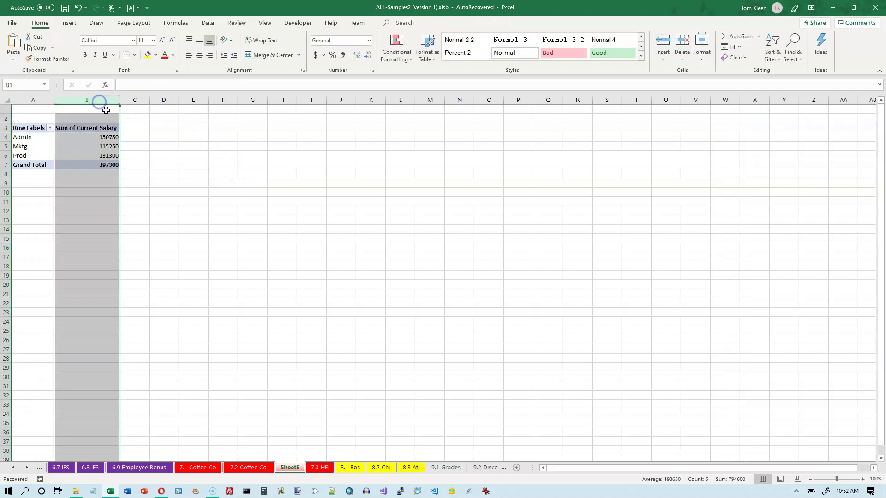
left_click(315, 55)
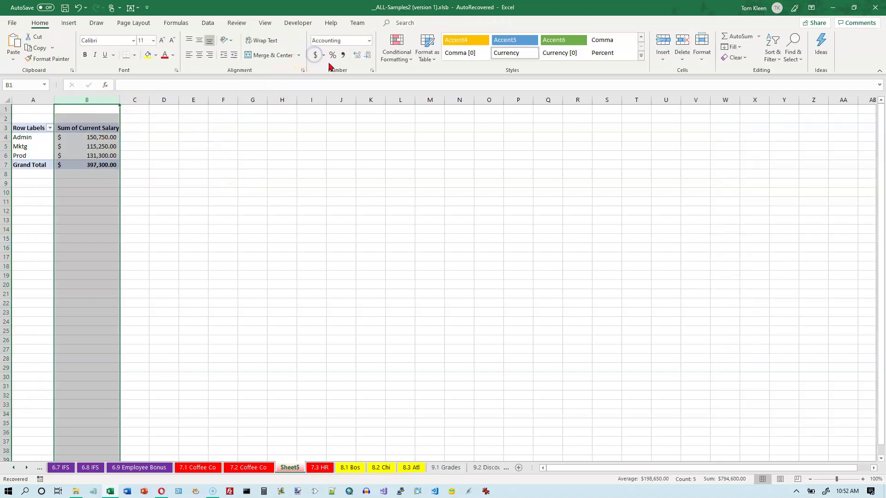
left_click(367, 55)
left_click(367, 56)
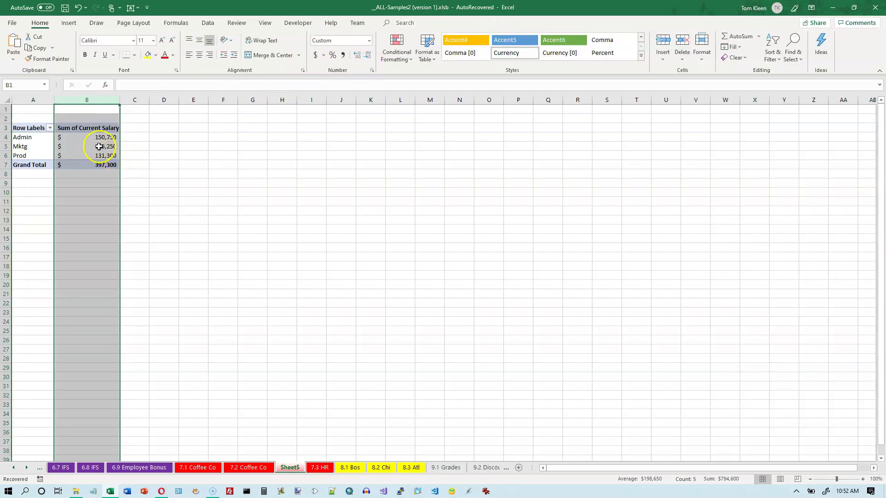
Step: Insert a Clustered Column PivotChart based on the department salary PivotTable
left_click(93, 137)
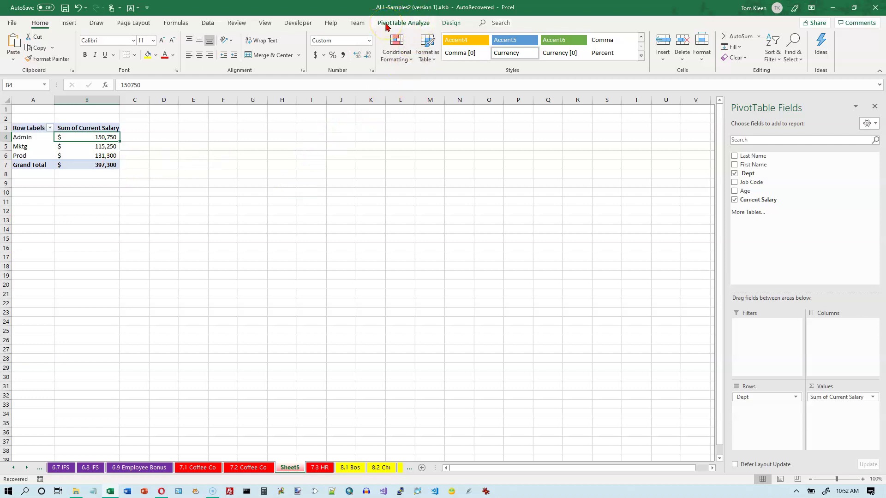
left_click(405, 26)
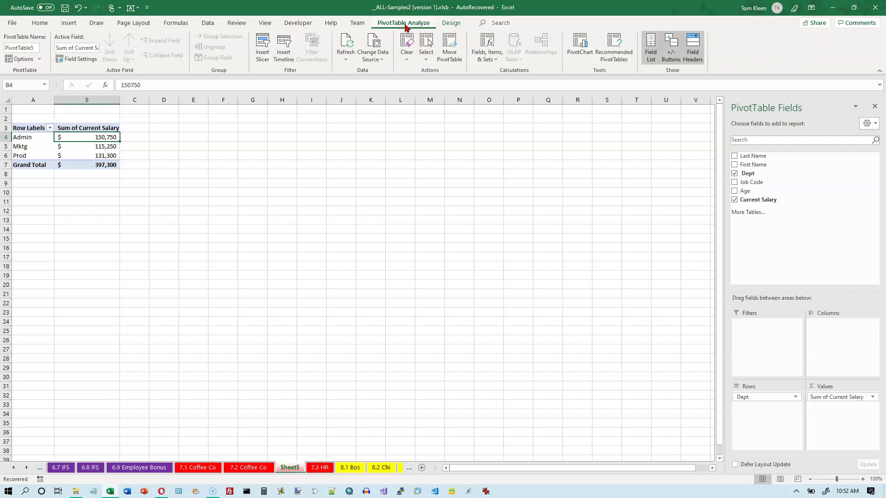
left_click(581, 44)
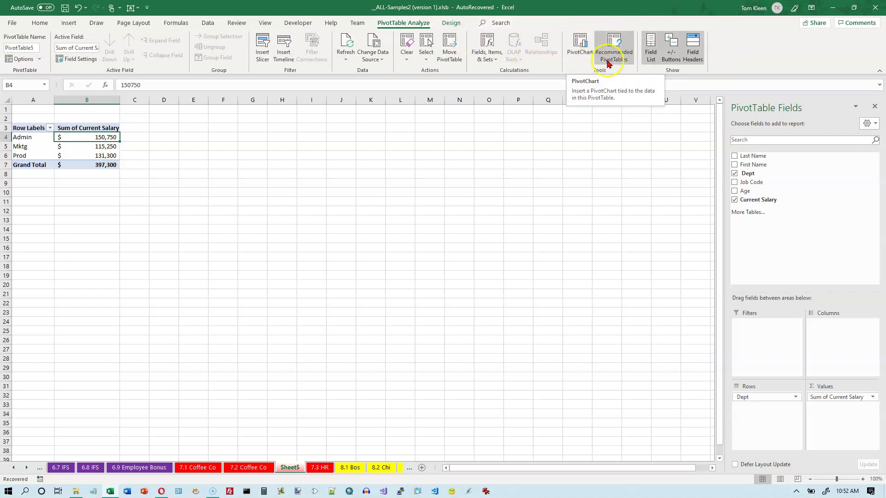
left_click(580, 44)
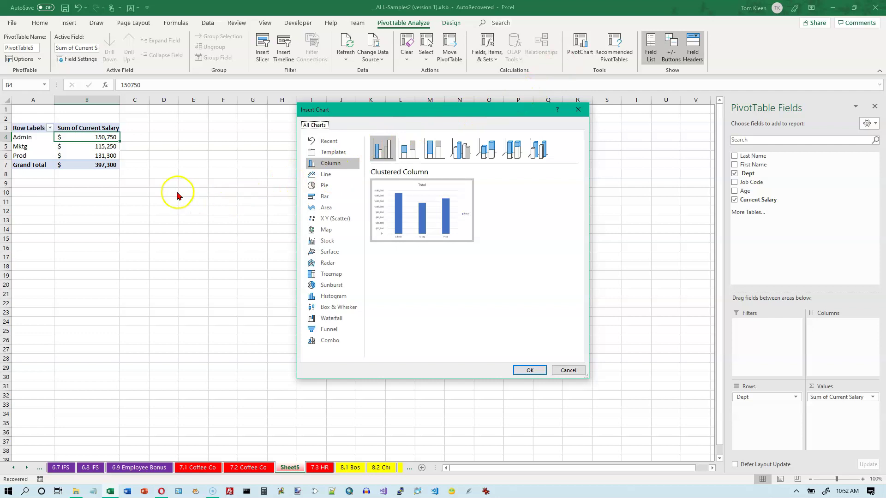
mouse_move(412, 211)
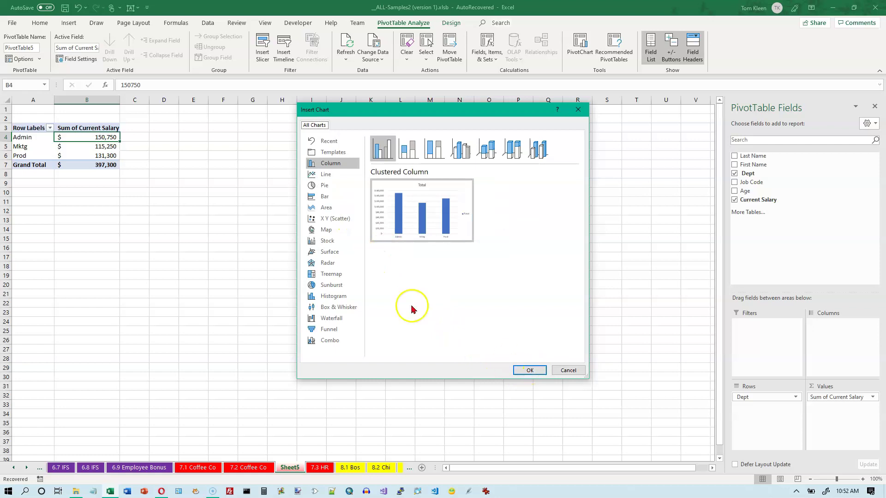
mouse_move(459, 235)
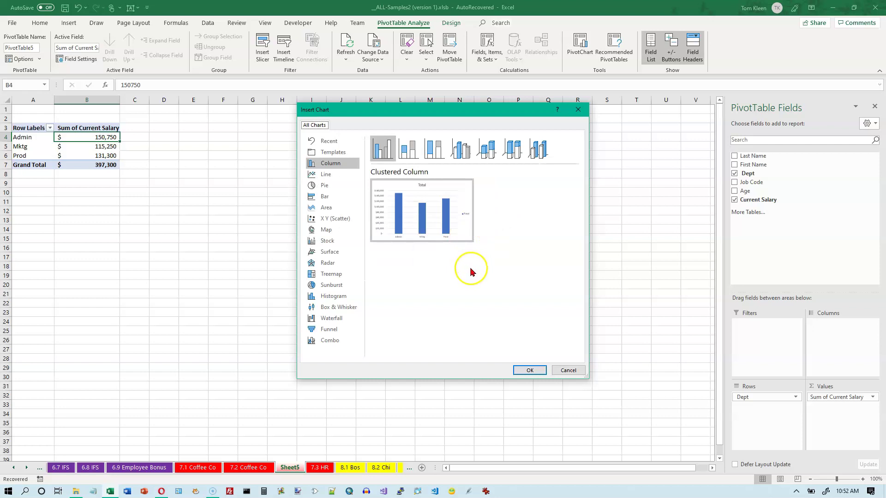
left_click(528, 370)
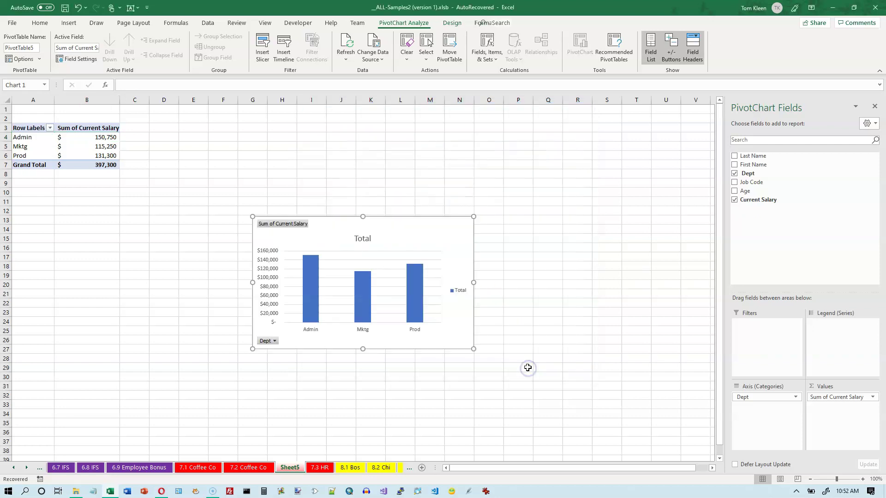
Step: Enlarge the PivotChart to about 5.28 inches high by 7.69 inches wide and delete its legend
left_click_drag(474, 216, 592, 116)
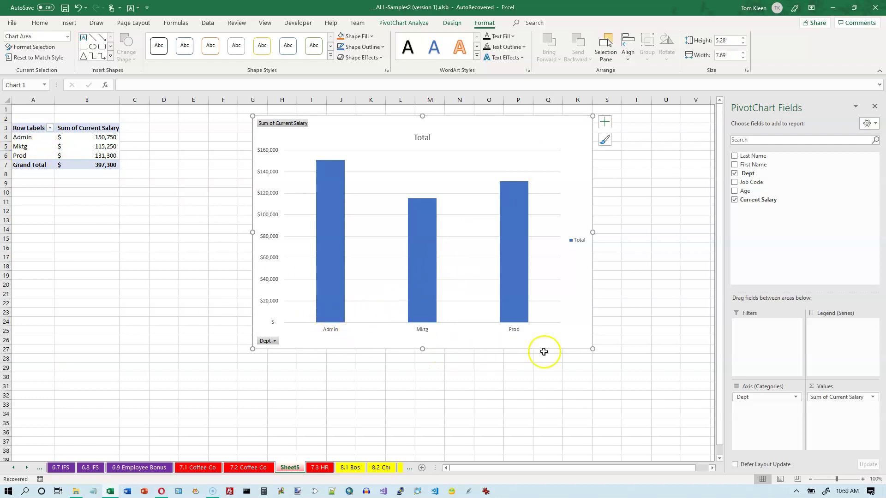
left_click(577, 240)
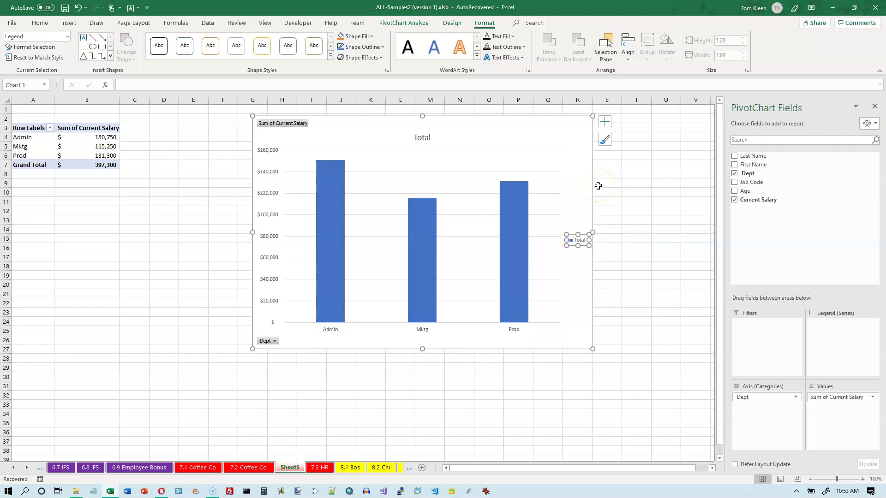
key("Delete")
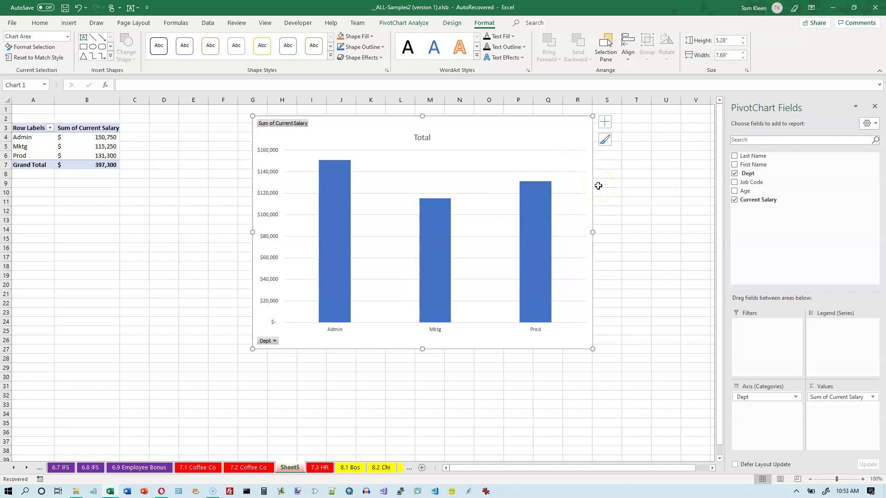
Step: Change the chart title to "Total Payroll by Department" and enlarge the chart to about 6.38 inches high by 9.77 inches wide
left_click(424, 136)
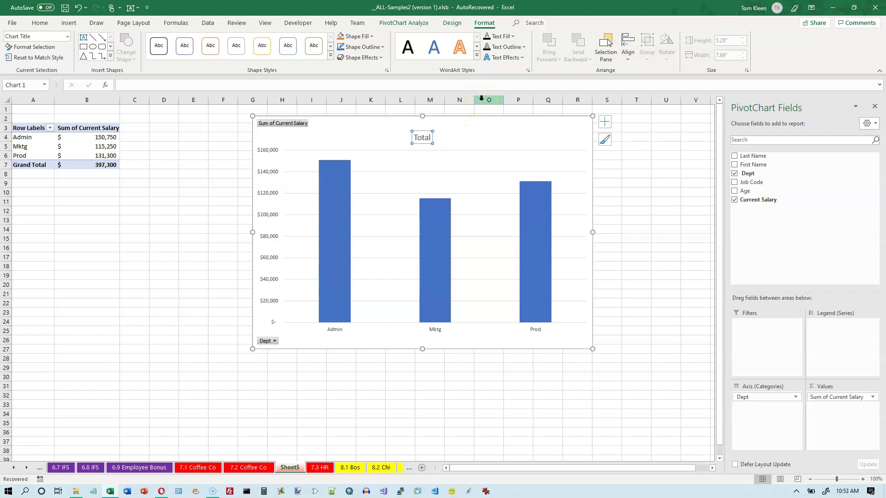
type("Total Payroll by Department")
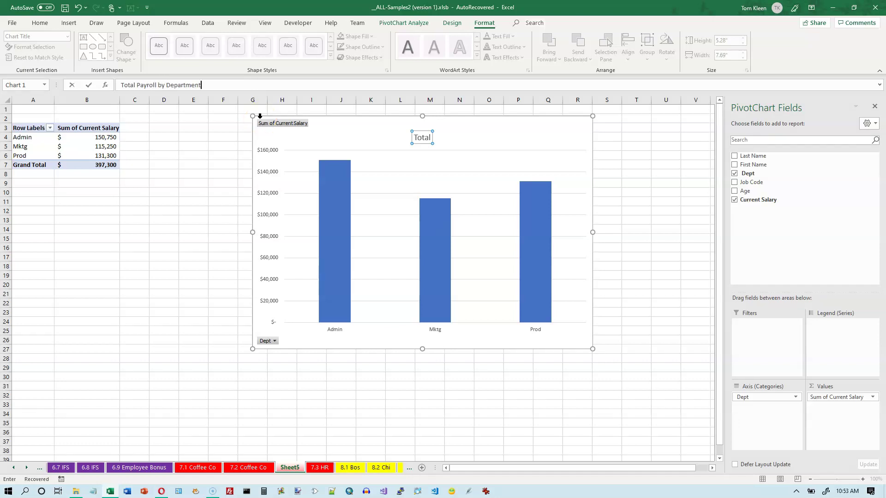
key("Return")
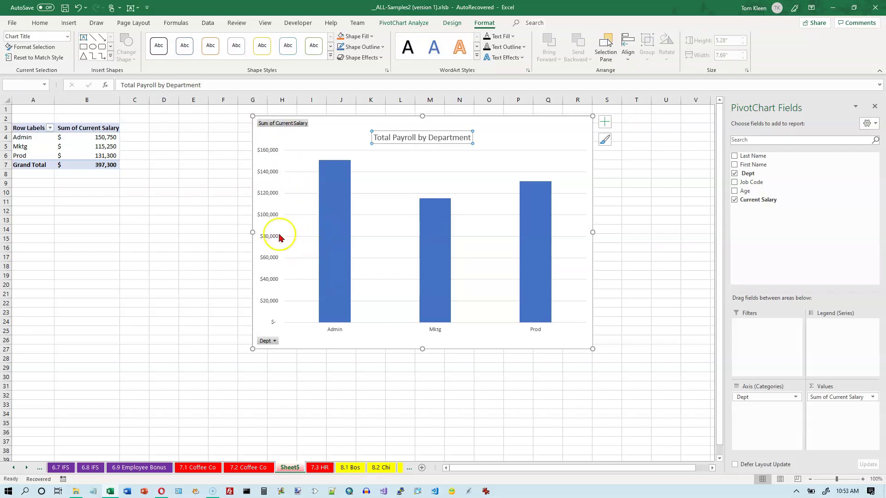
left_click(247, 353)
left_click_drag(248, 354, 156, 403)
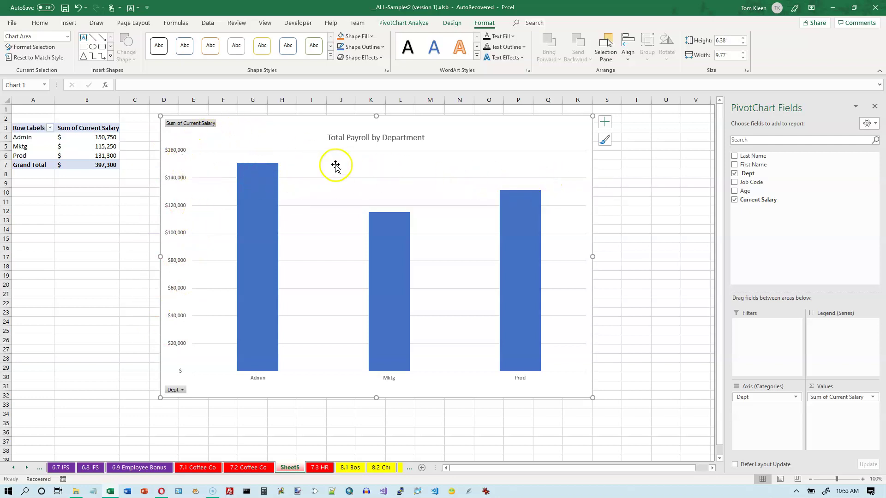
Step: Fill all the columns of the chart's data series with red
mouse_move(253, 181)
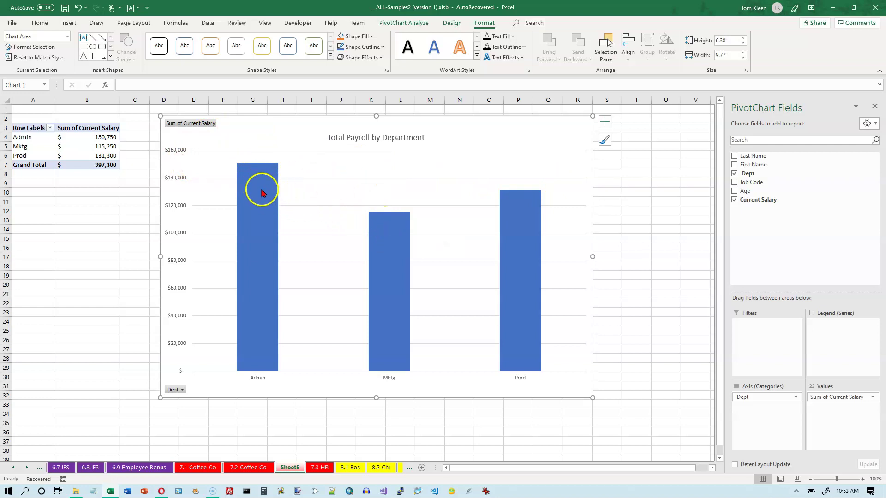
right_click(260, 190)
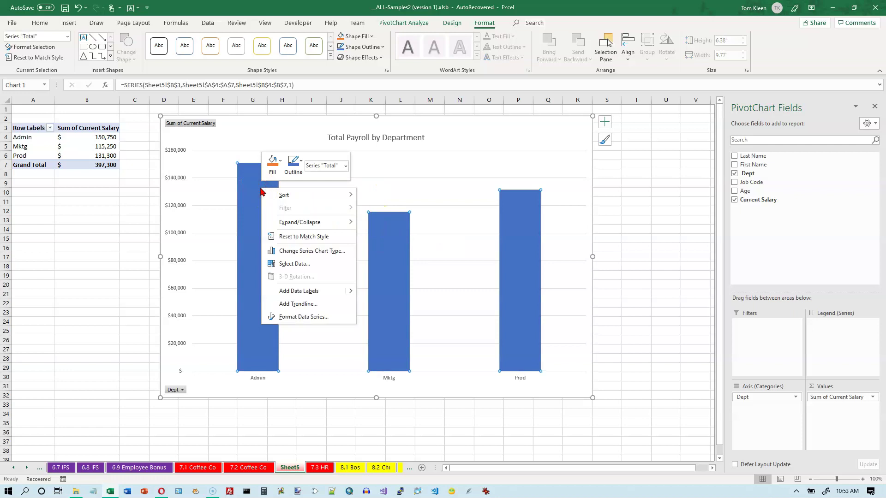
left_click(280, 161)
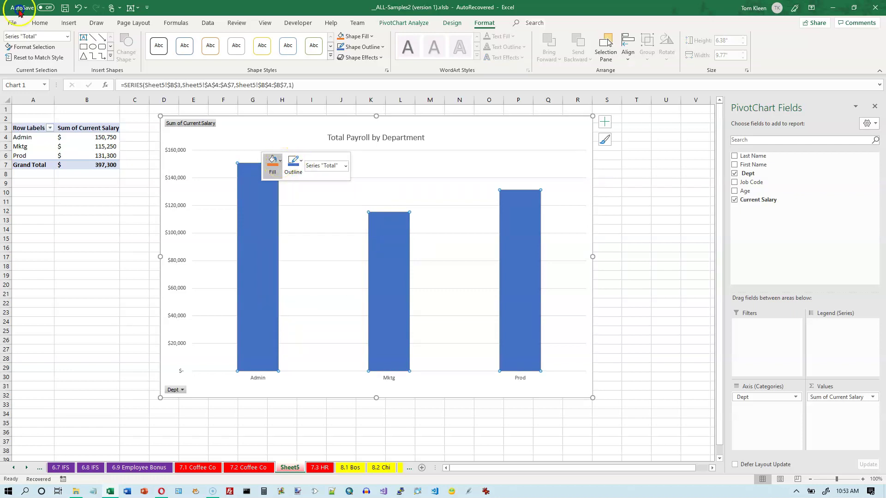
left_click(276, 274)
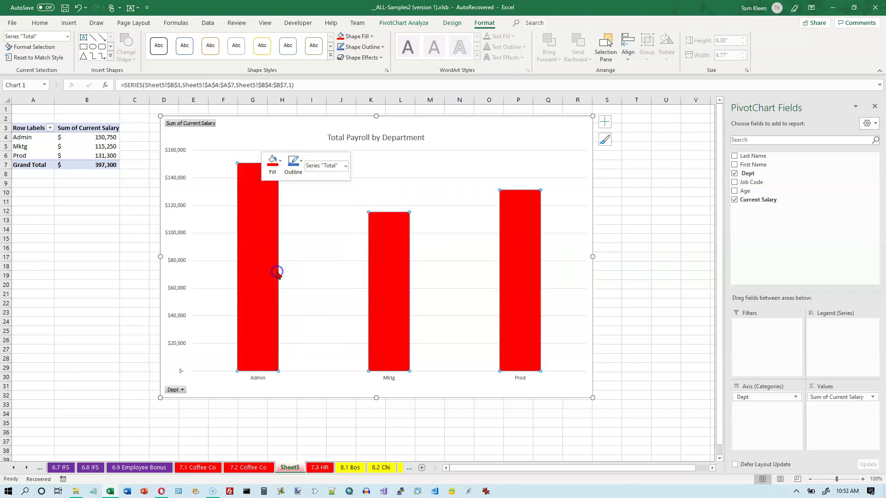
left_click(415, 166)
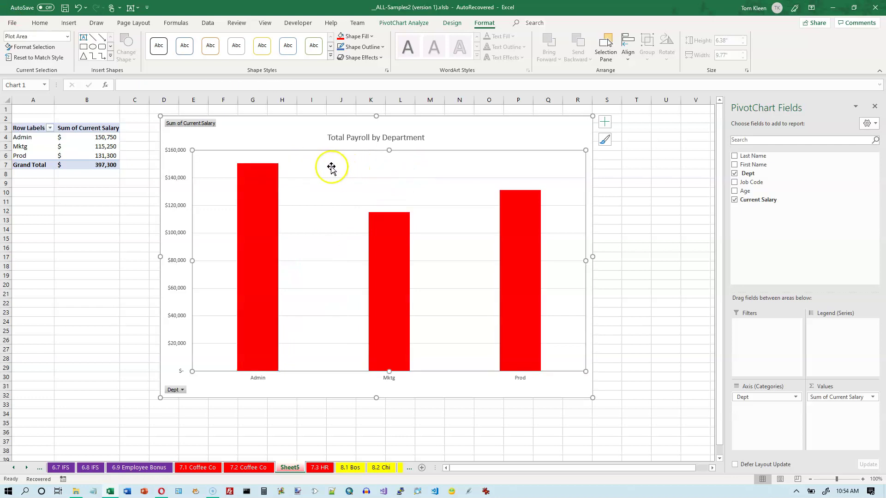
Step: Set the font color of the chart title to the standard blue
left_click(339, 138)
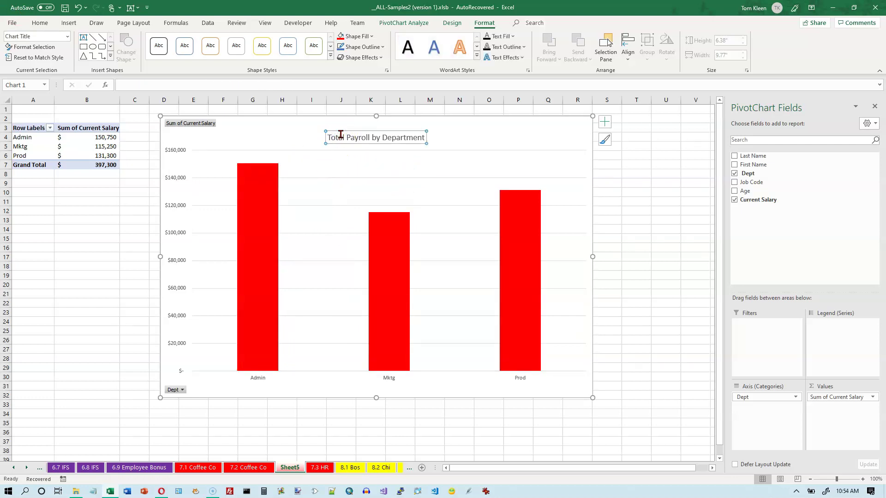
left_click(40, 23)
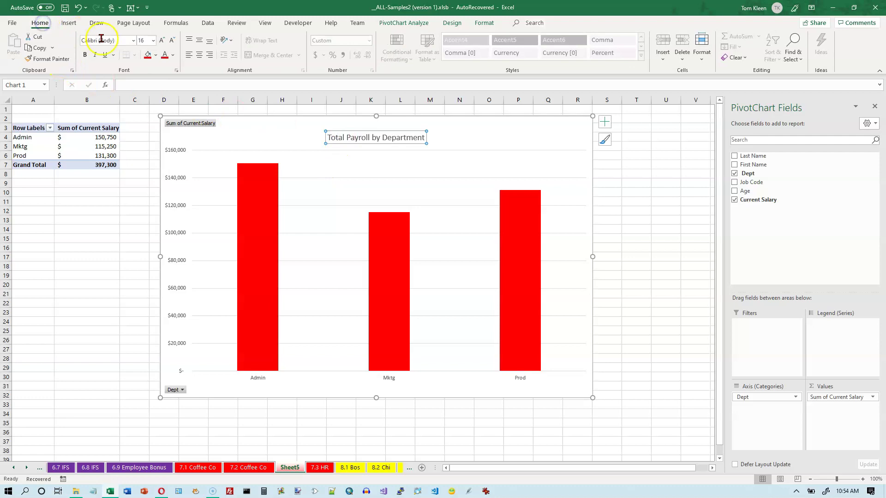
left_click(173, 56)
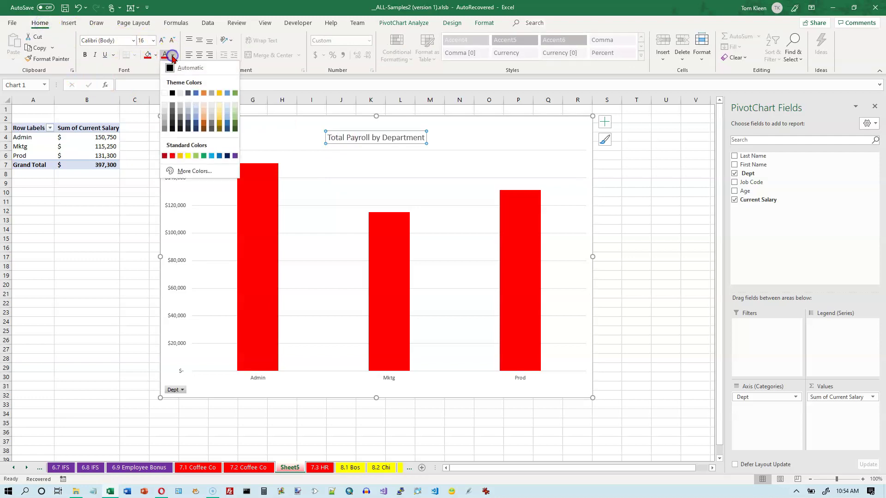
left_click(220, 156)
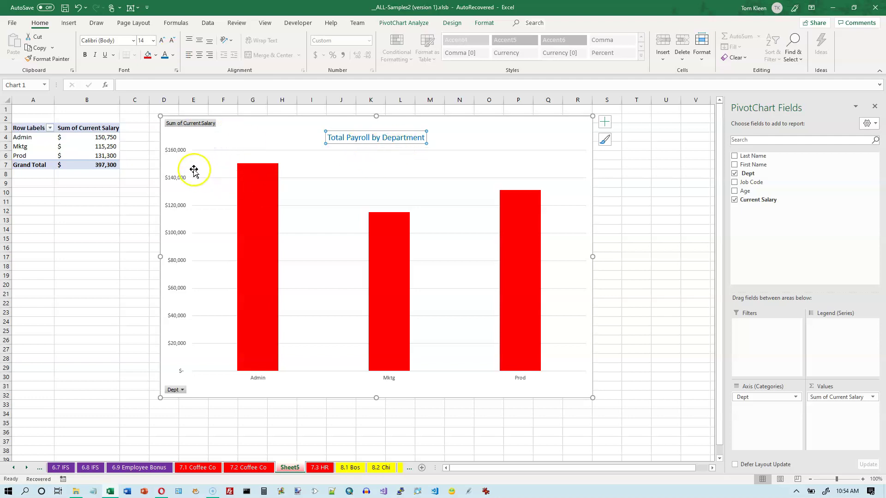
Step: Set the font size of the chart's vertical axis labels to 14
left_click(173, 151)
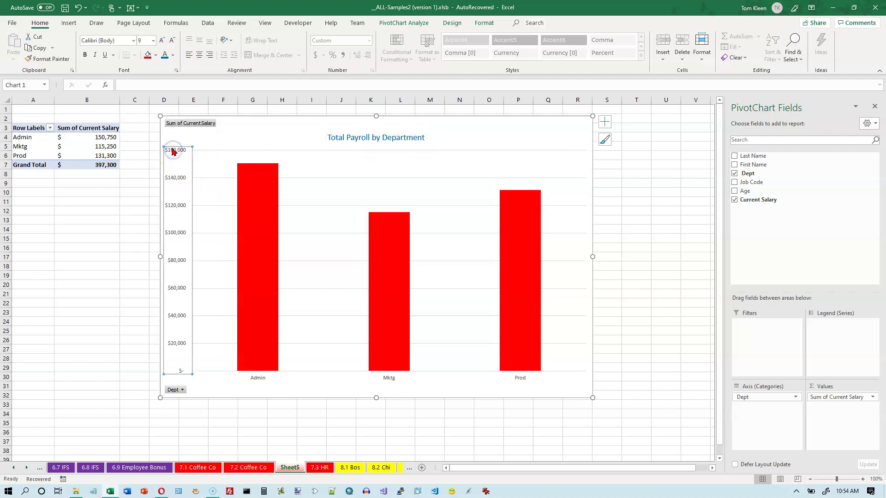
left_click(153, 40)
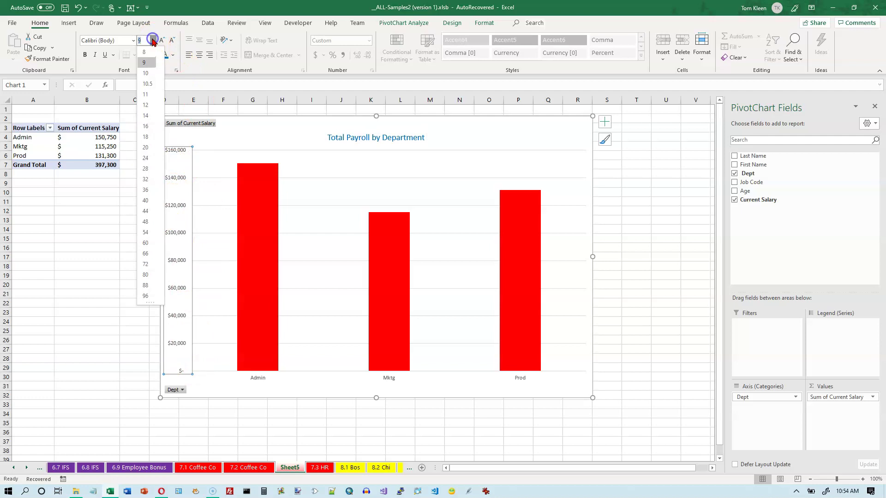
left_click(145, 116)
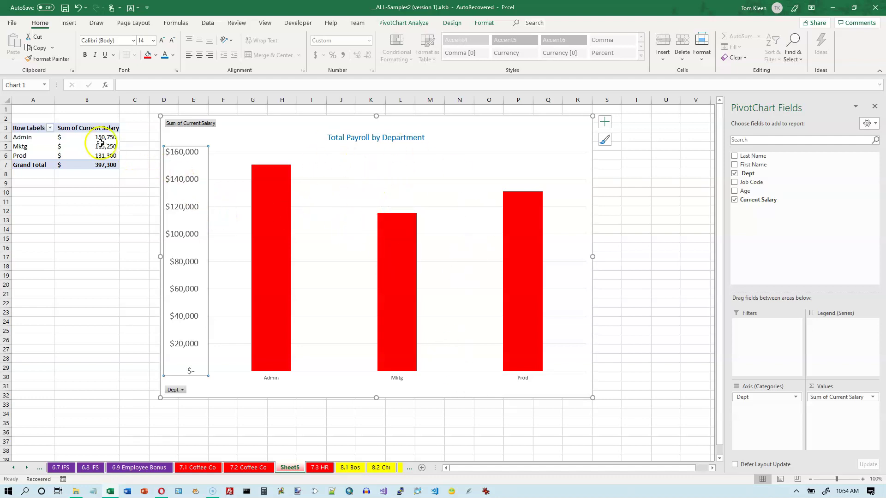
mouse_move(378, 235)
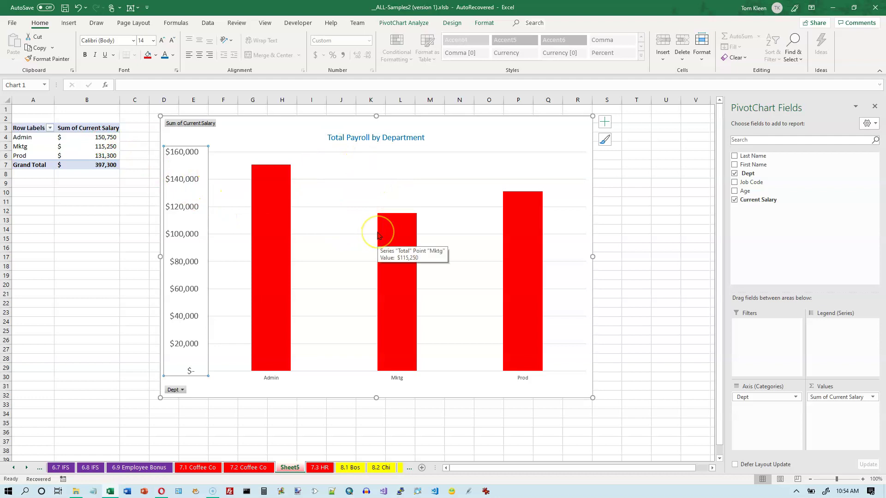
Step: Change the PivotTable's Current Salary value field to summarize by Count instead of Sum
left_click(93, 137)
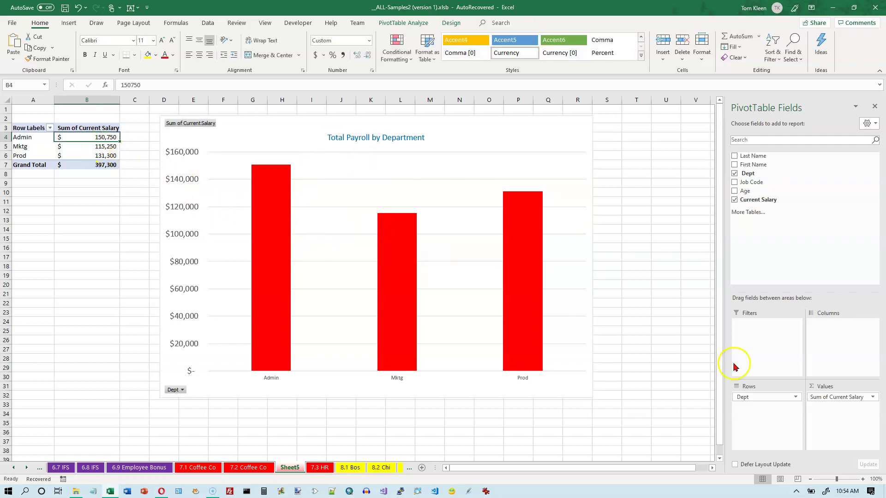
left_click(873, 398)
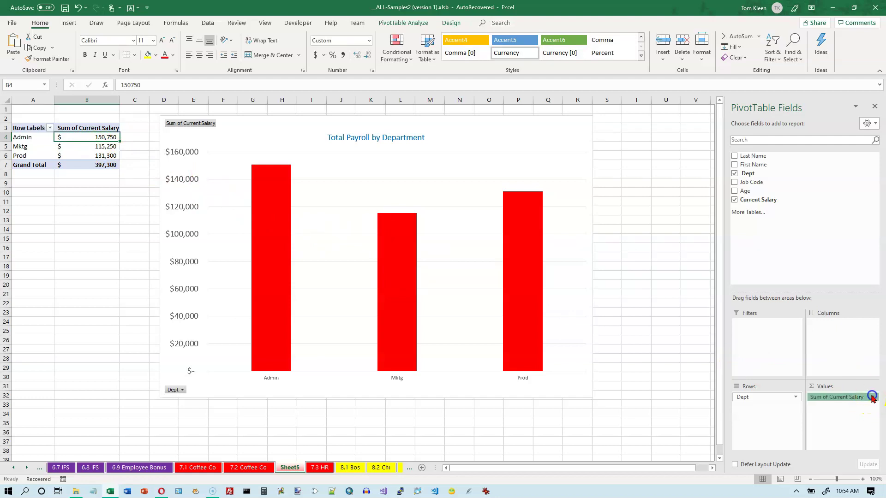
left_click(835, 386)
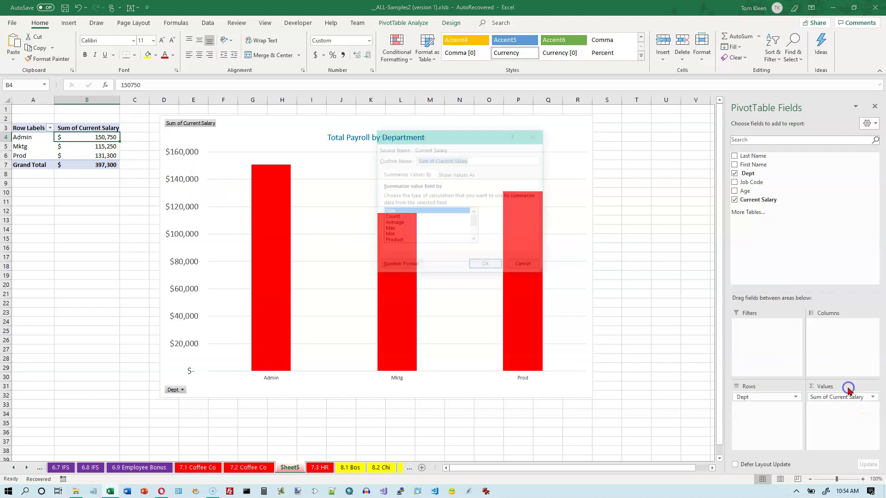
left_click(391, 217)
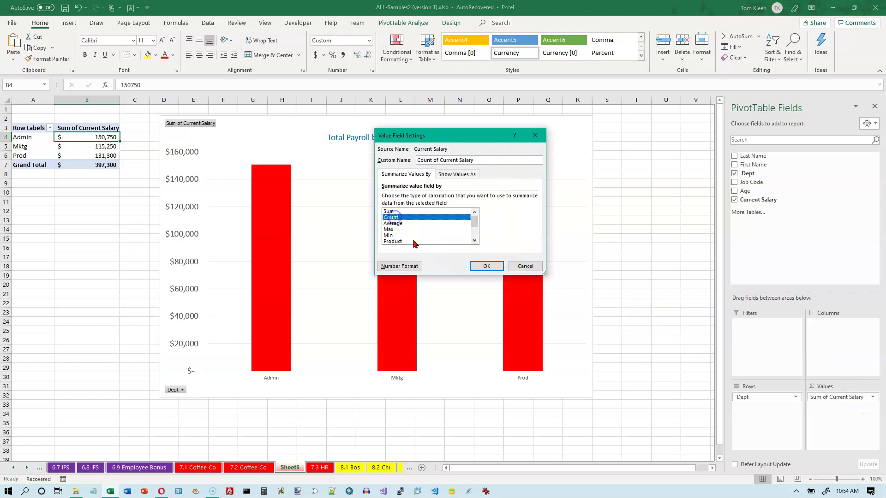
left_click(486, 266)
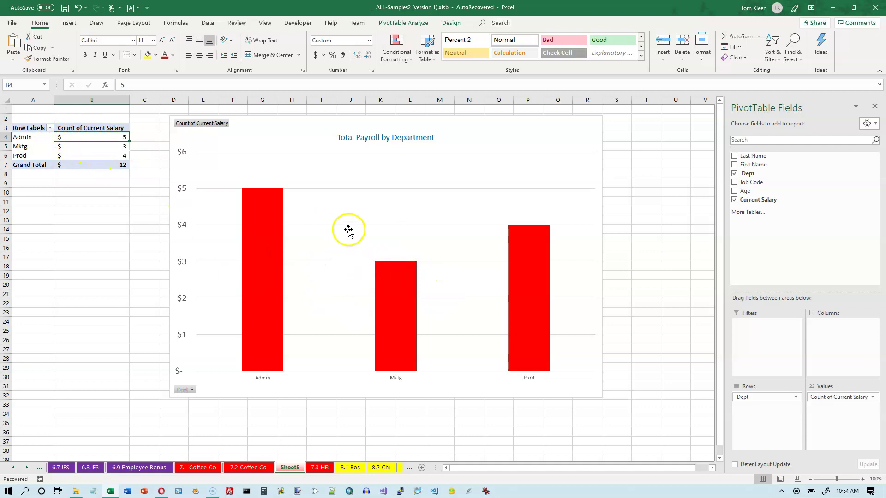
Step: Change the chart title to "Employees per Department"
left_click(396, 137)
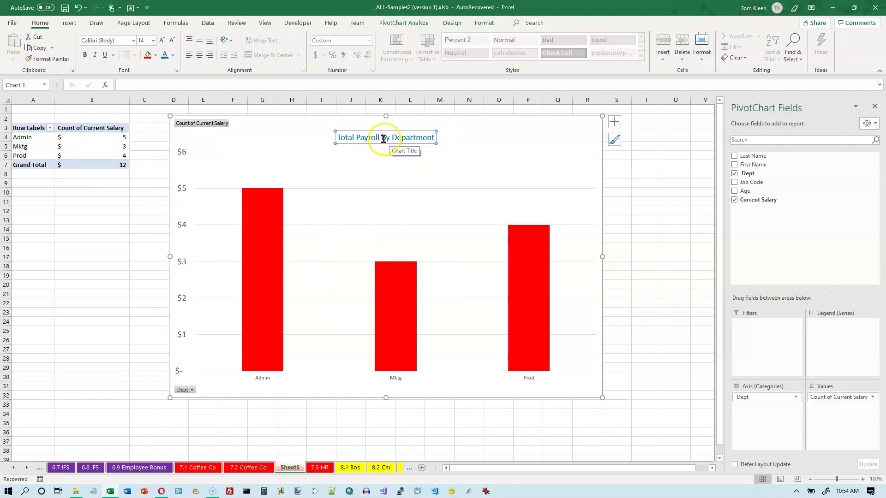
left_click_drag(378, 139, 307, 135)
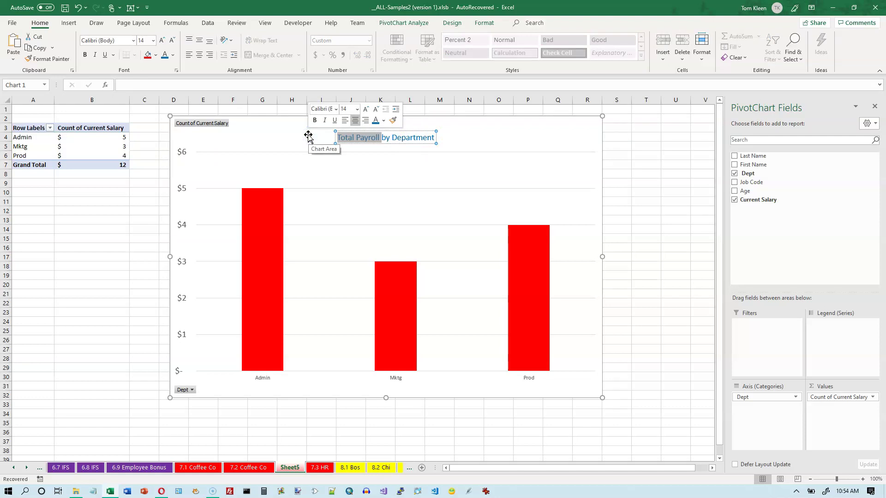
type("Employe")
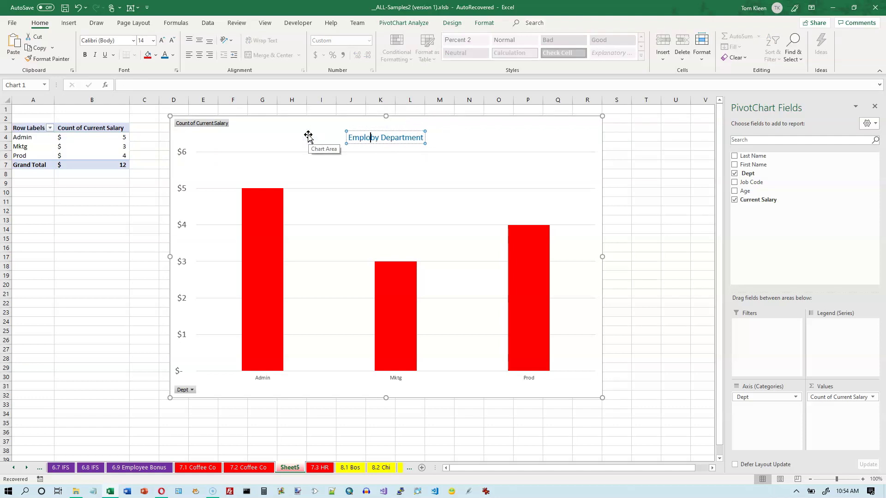
type("es per")
key("Delete")
key("Delete")
key("Delete")
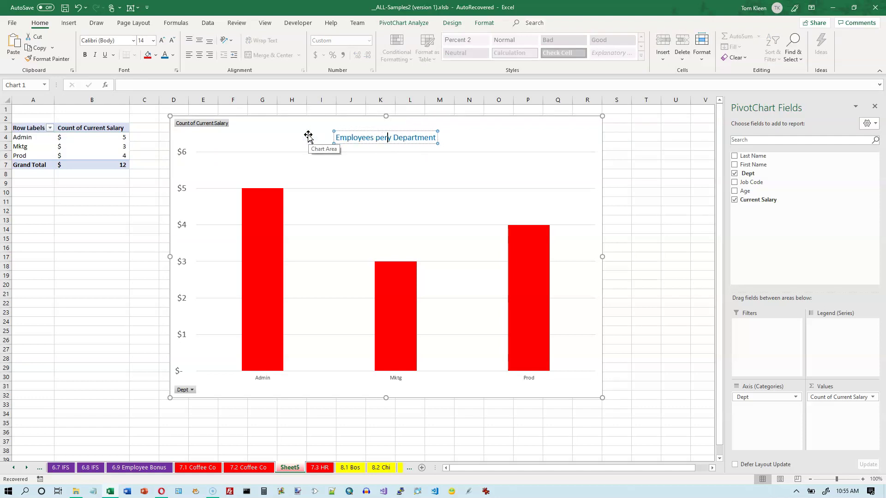
Step: Try the General number format on the chart's vertical axis, close the axis formatting options and undo the format change
left_click(181, 151)
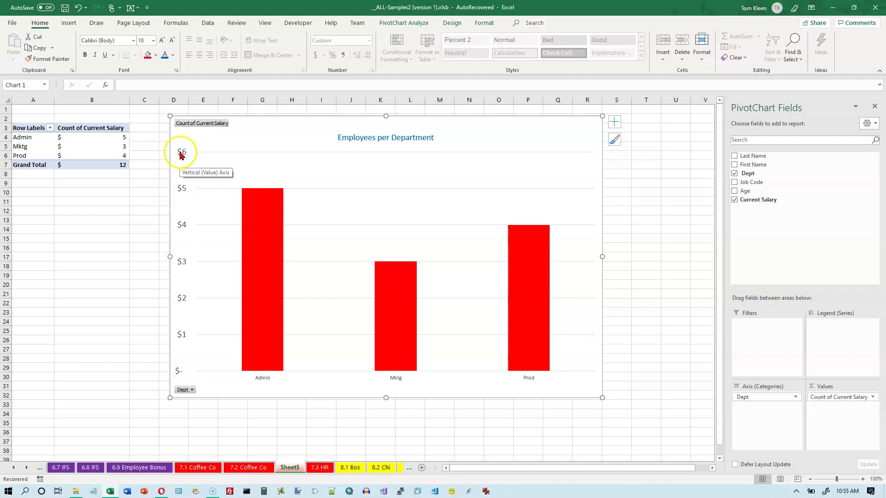
right_click(180, 155)
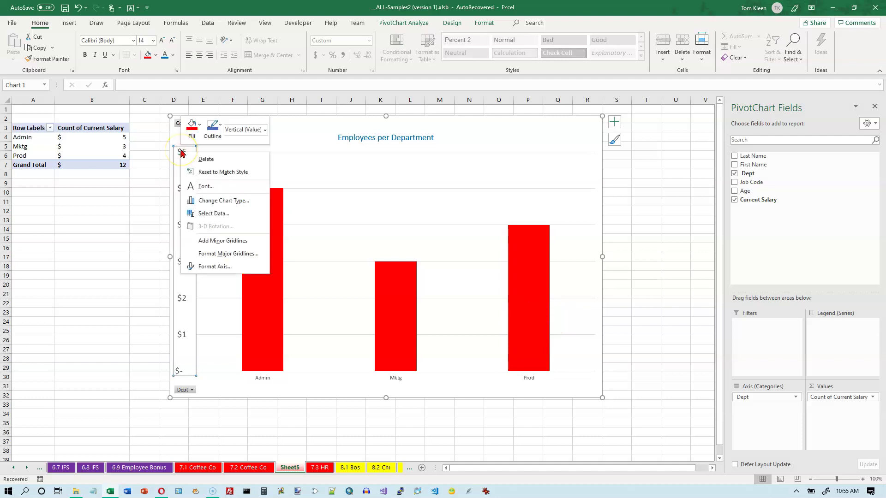
left_click(180, 152)
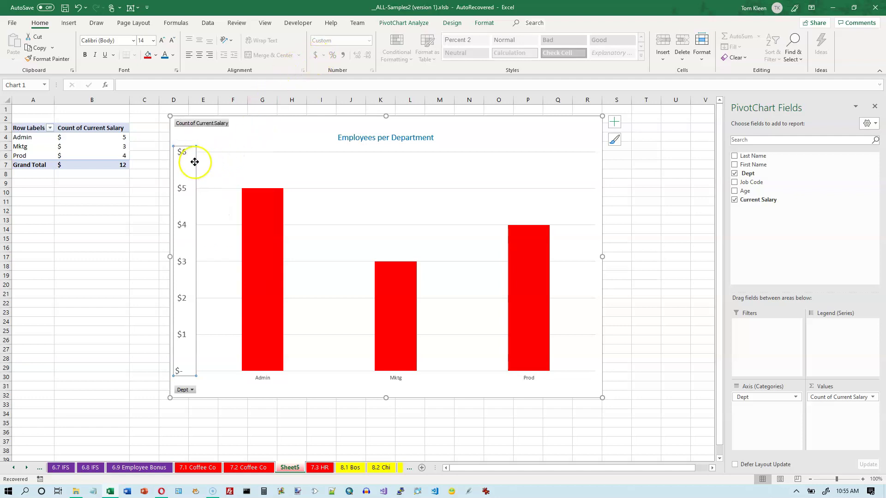
right_click(182, 155)
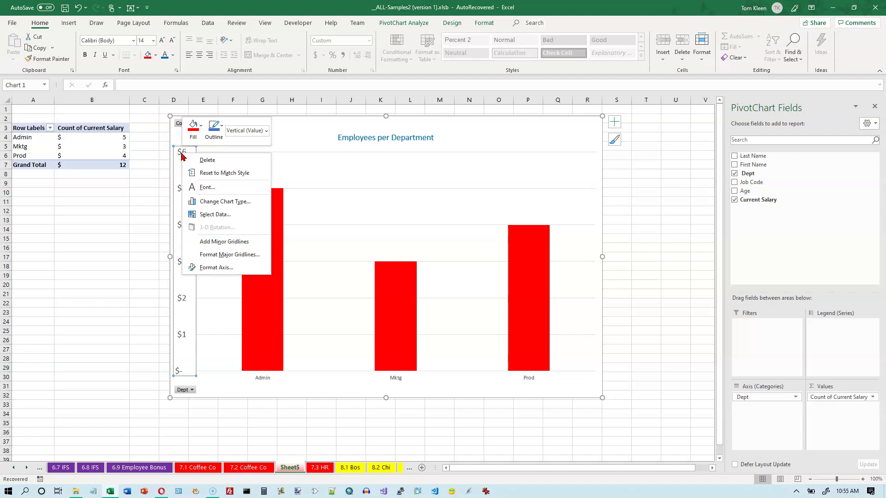
left_click(227, 270)
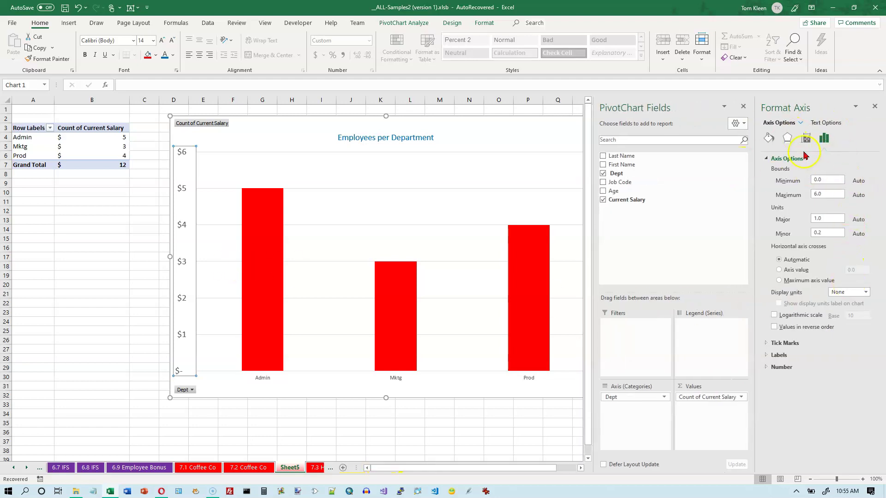
left_click(766, 367)
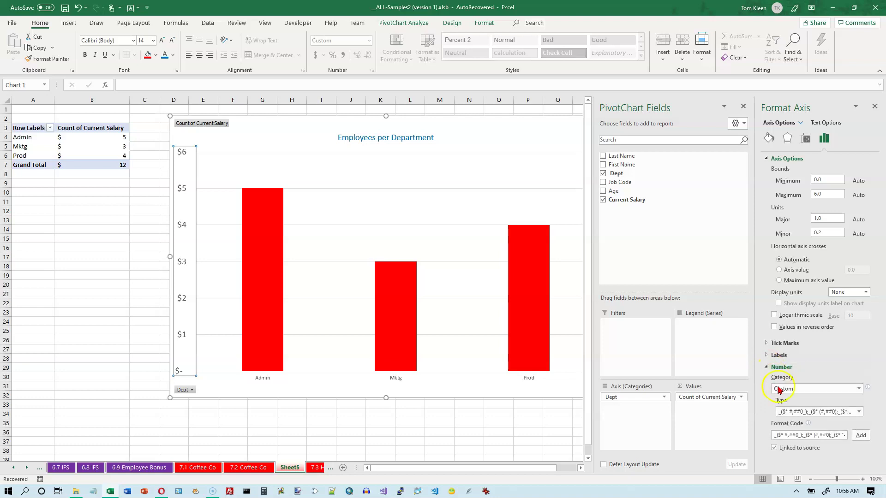
left_click(858, 390)
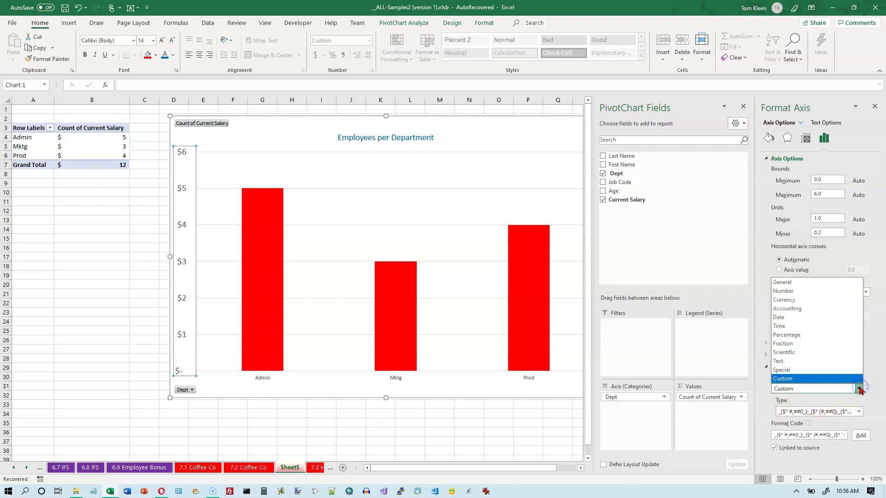
left_click(793, 283)
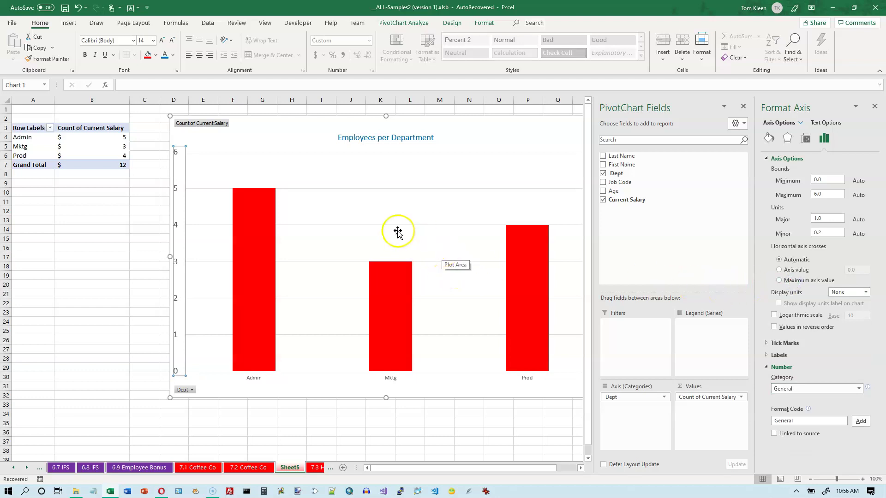
left_click(875, 107)
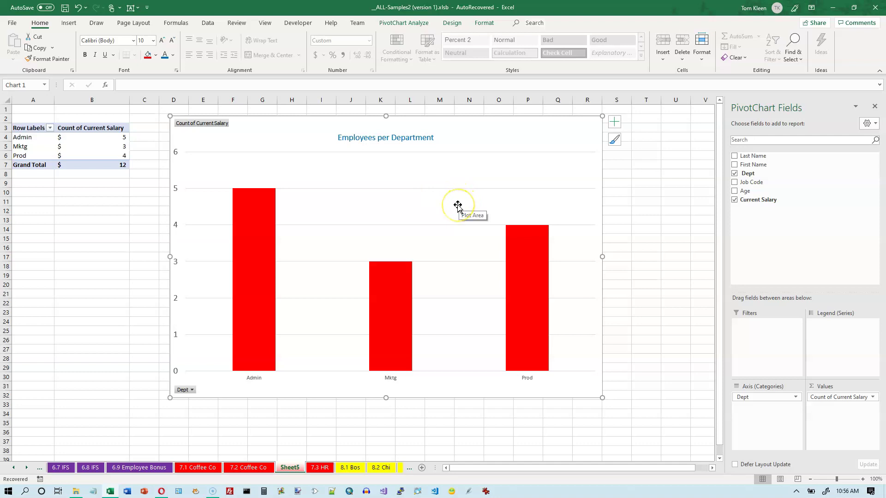
key("ctrl+z")
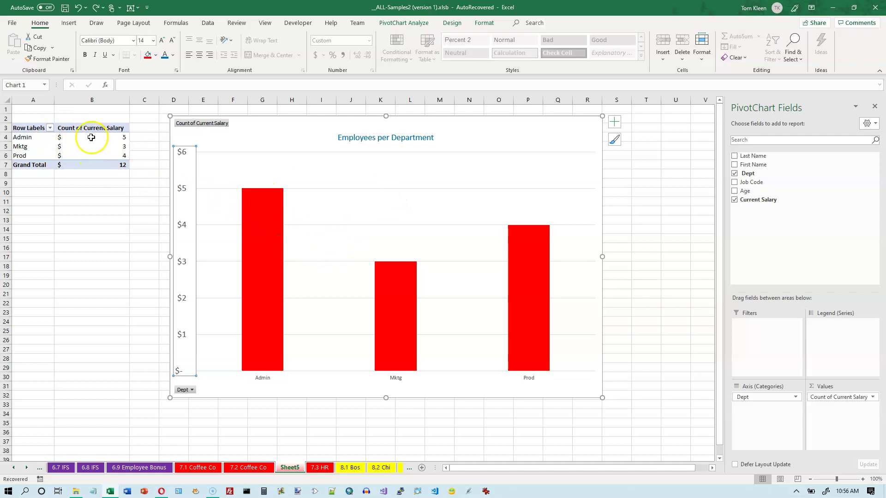
Step: Set the number format of the PivotTable's count values and grand total in B4:B7 to General
left_click_drag(83, 137, 84, 165)
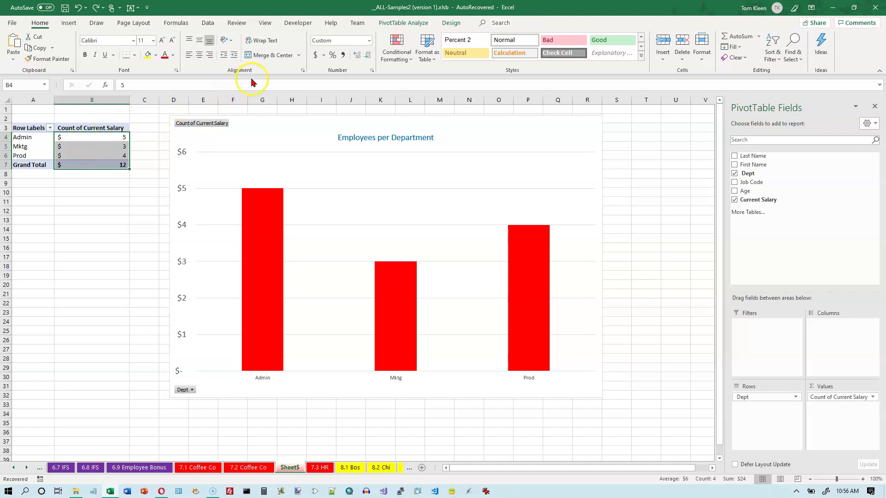
left_click(369, 41)
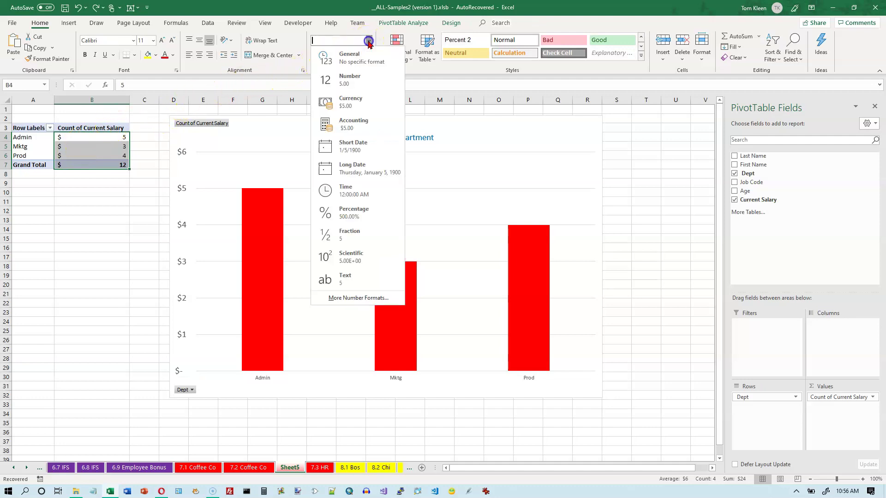
left_click(356, 57)
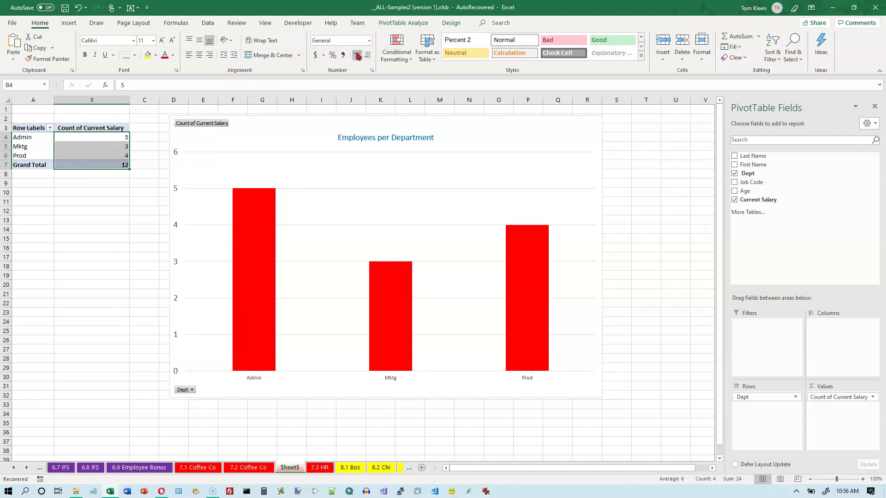